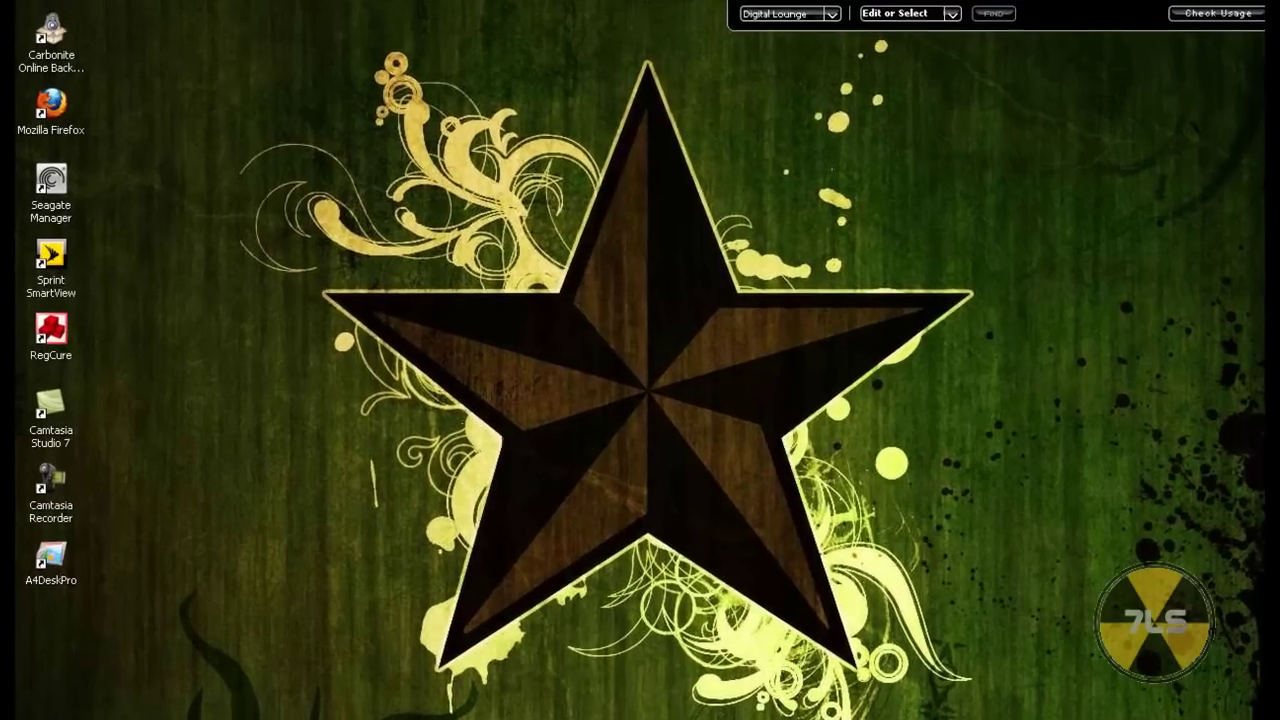
Center the SmartView window and open Set Program Access and Defaults from Start.
drag(751, 60, 451, 329)
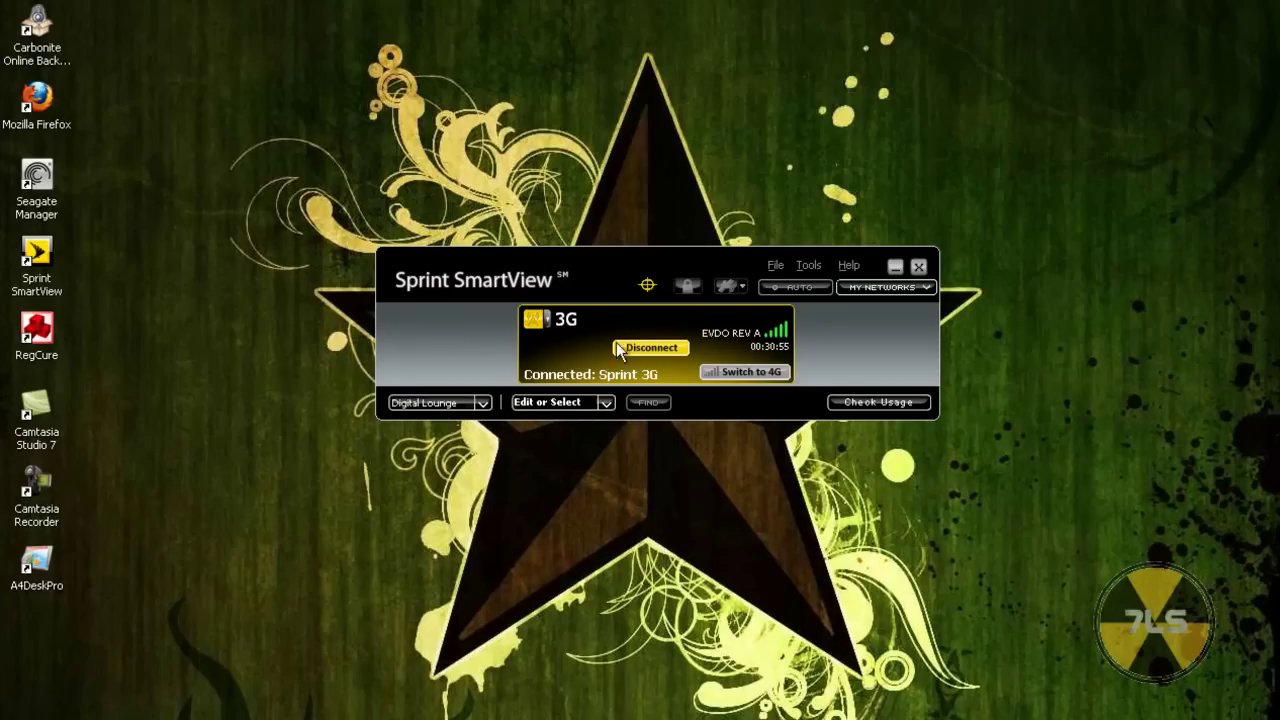
drag(555, 276, 546, 209)
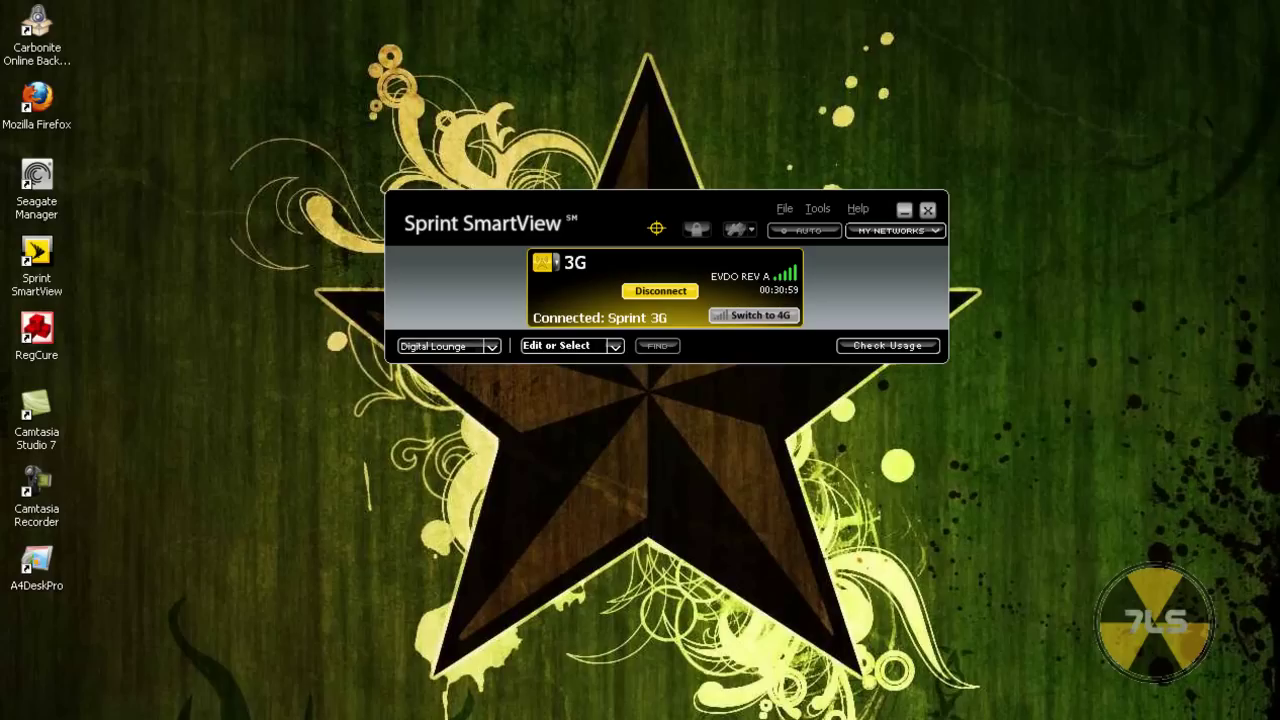
key(super)
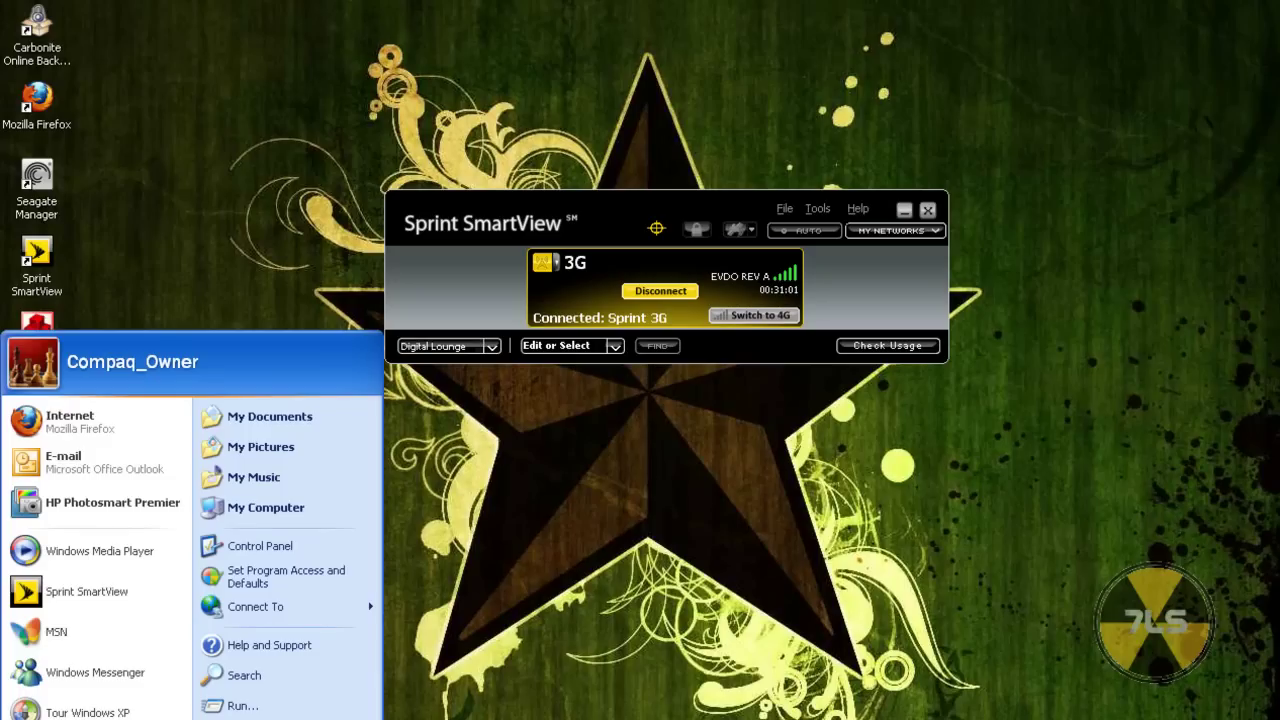
click(284, 577)
Show all network connections from the Start menu's Connect To list.
key(super)
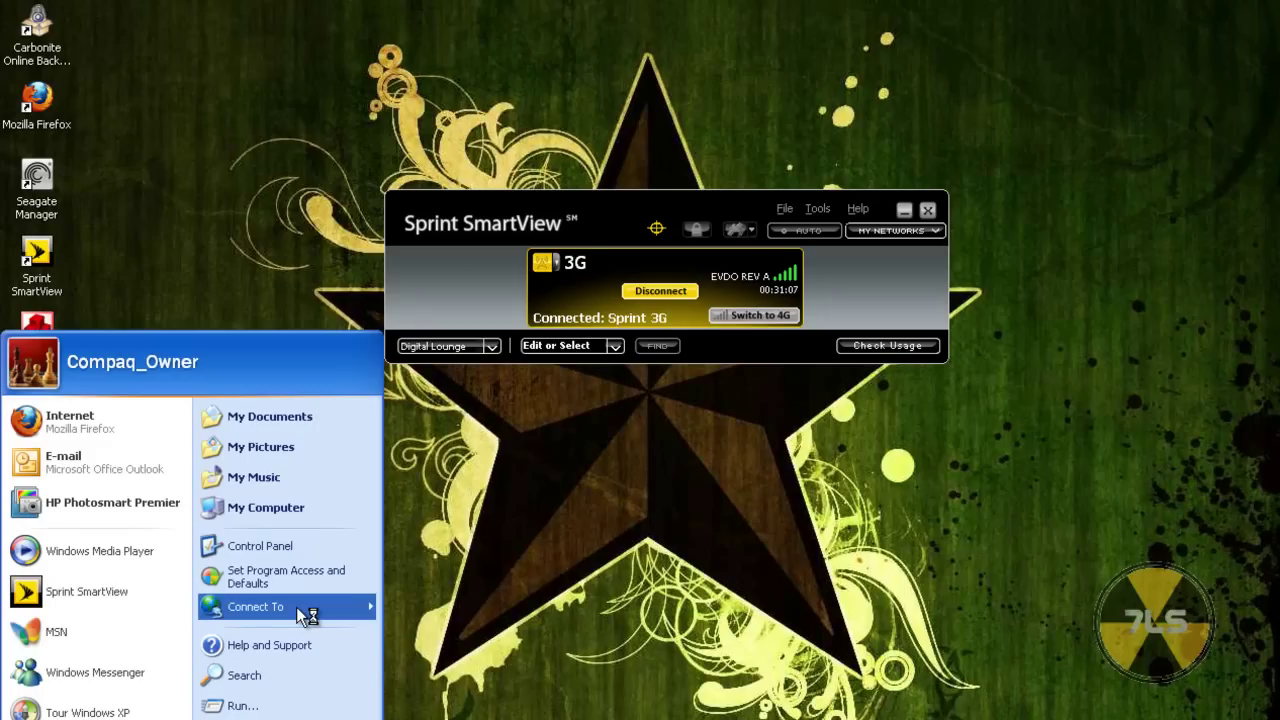
mouse_move(362, 606)
click(444, 662)
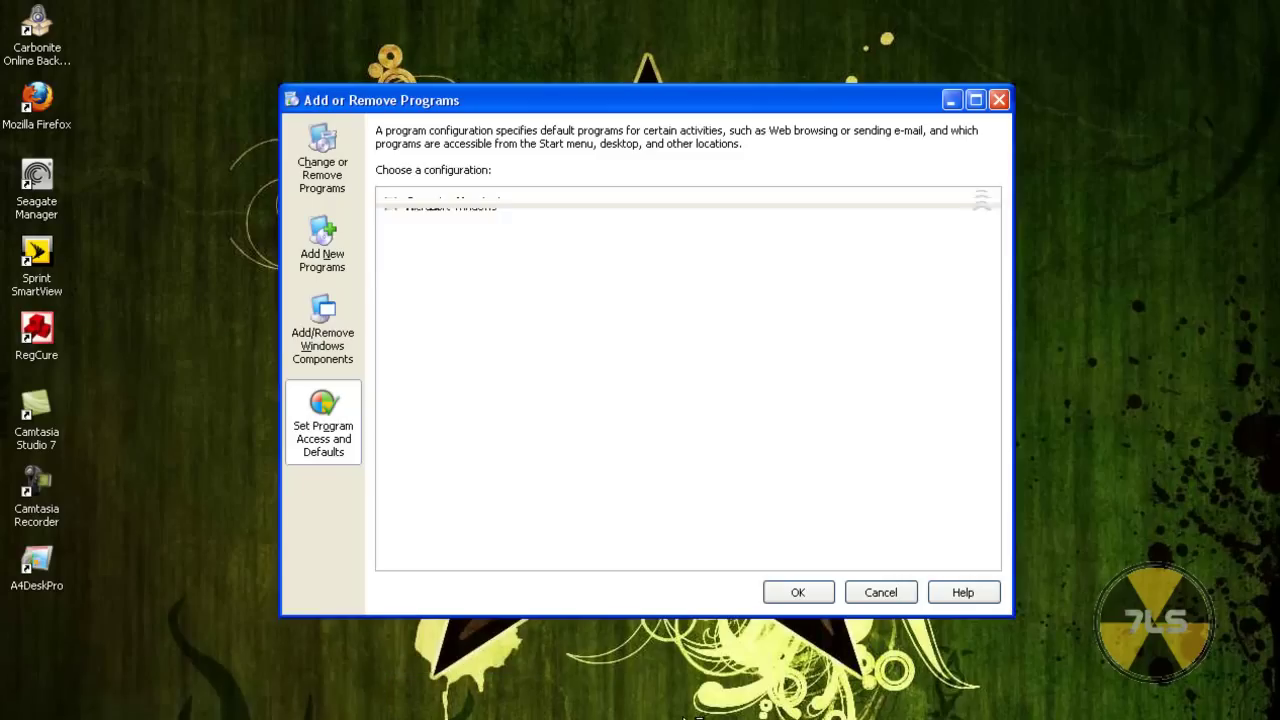
Cancel the Add or Remove Programs window and move Network Connections higher on screen.
click(883, 592)
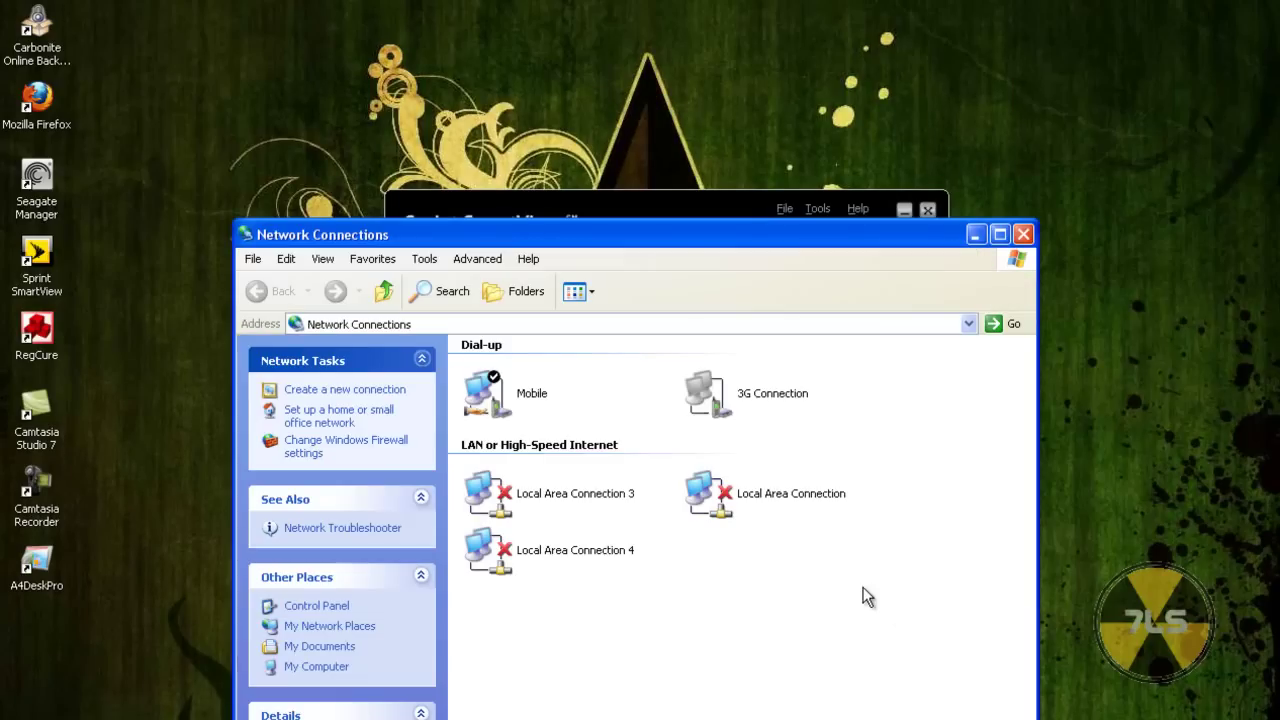
drag(607, 232, 606, 72)
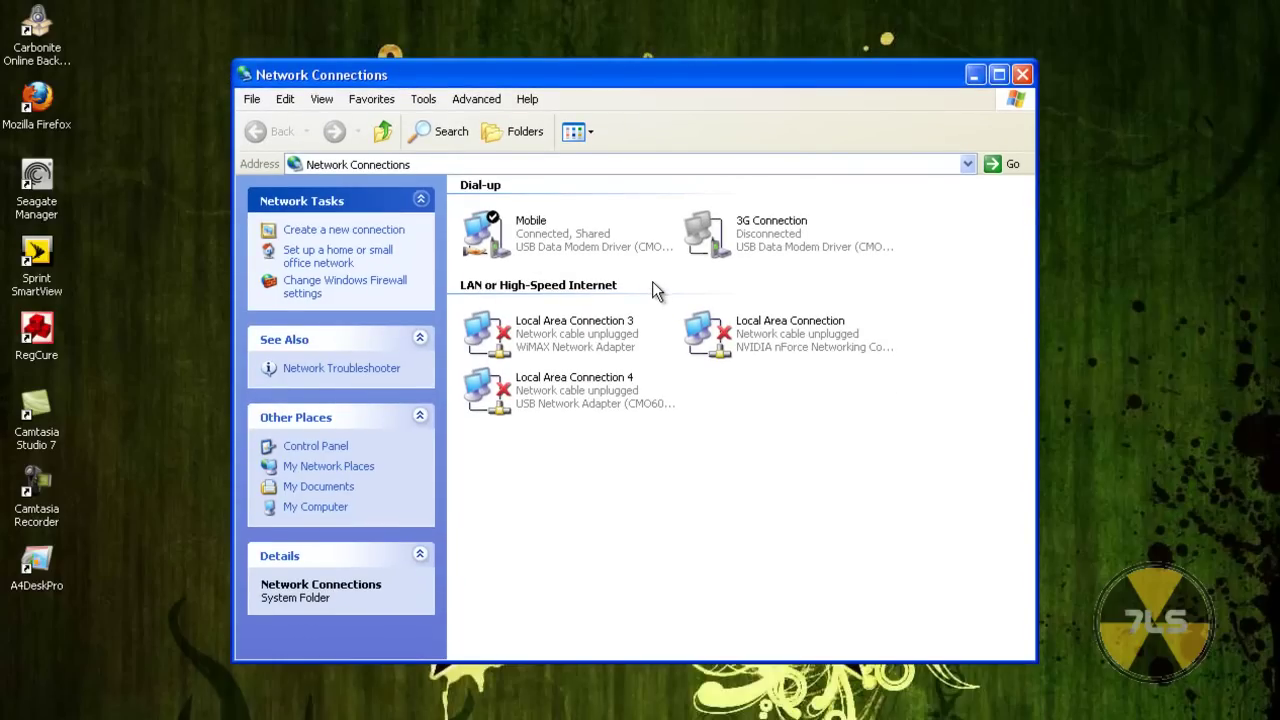
Untick 'Allow other network users to connect' on Mobile's Advanced tab and confirm the notice.
click(568, 238)
right_click(569, 241)
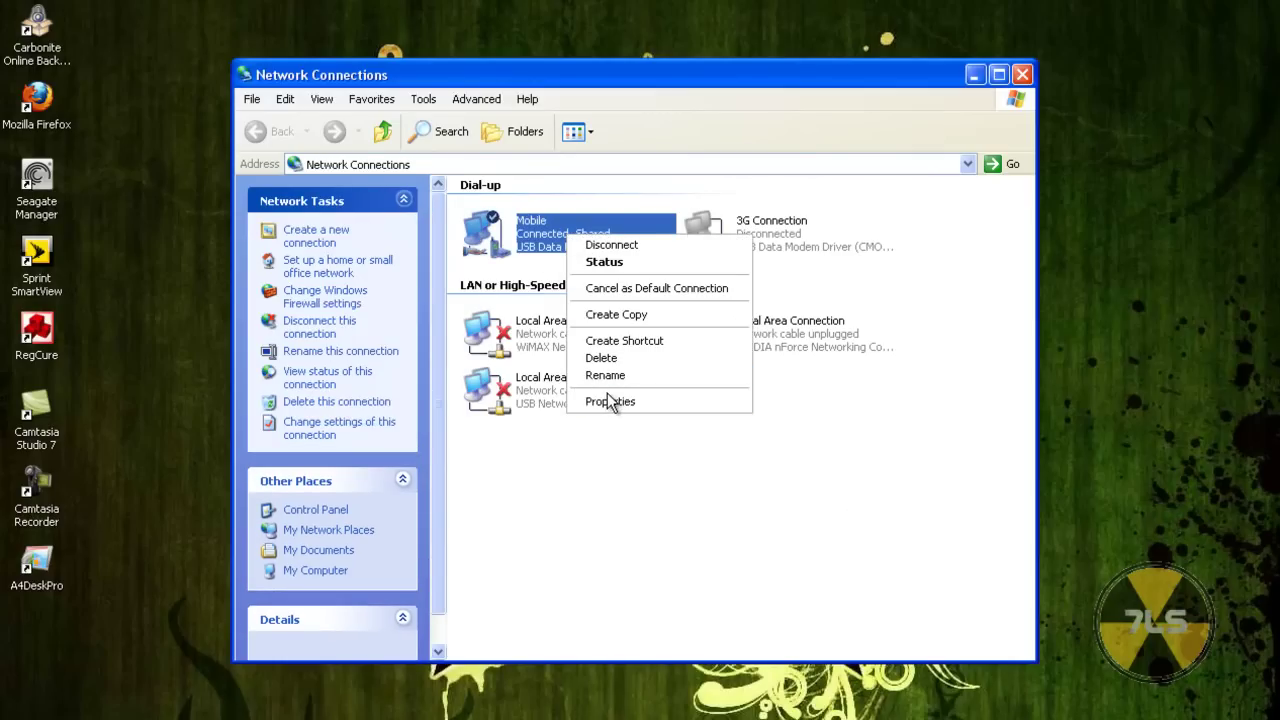
click(618, 401)
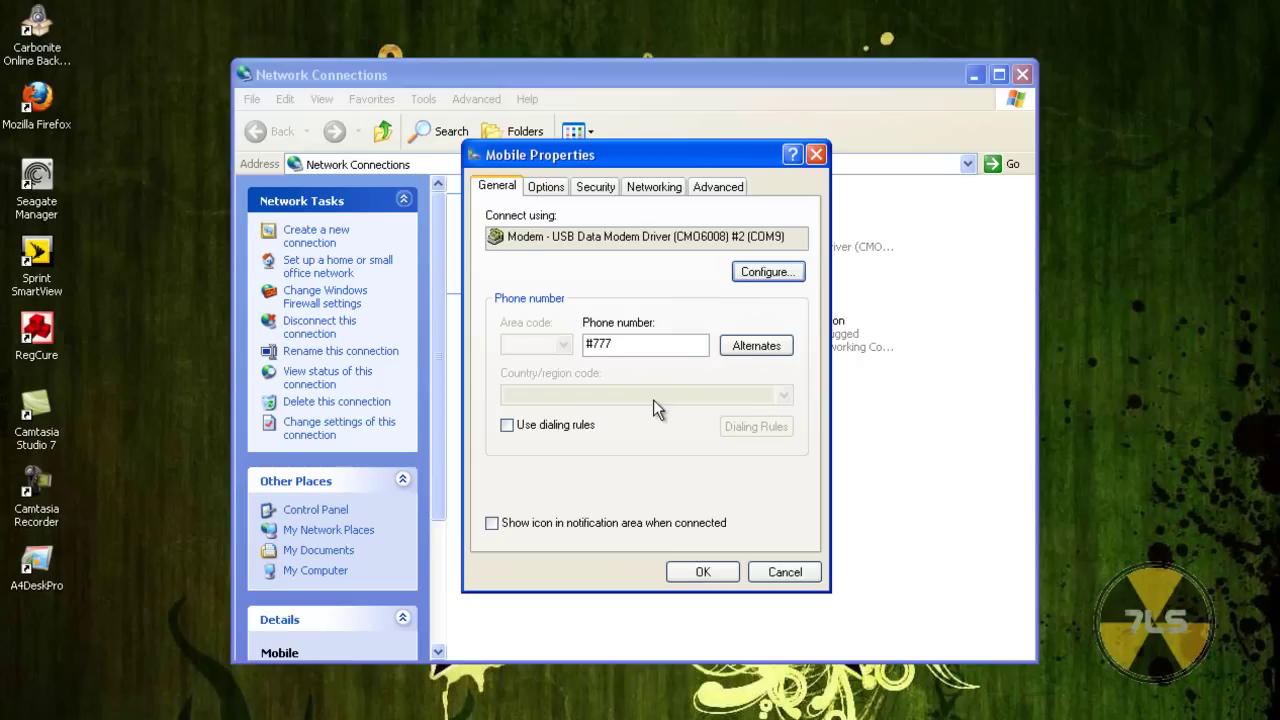
click(728, 187)
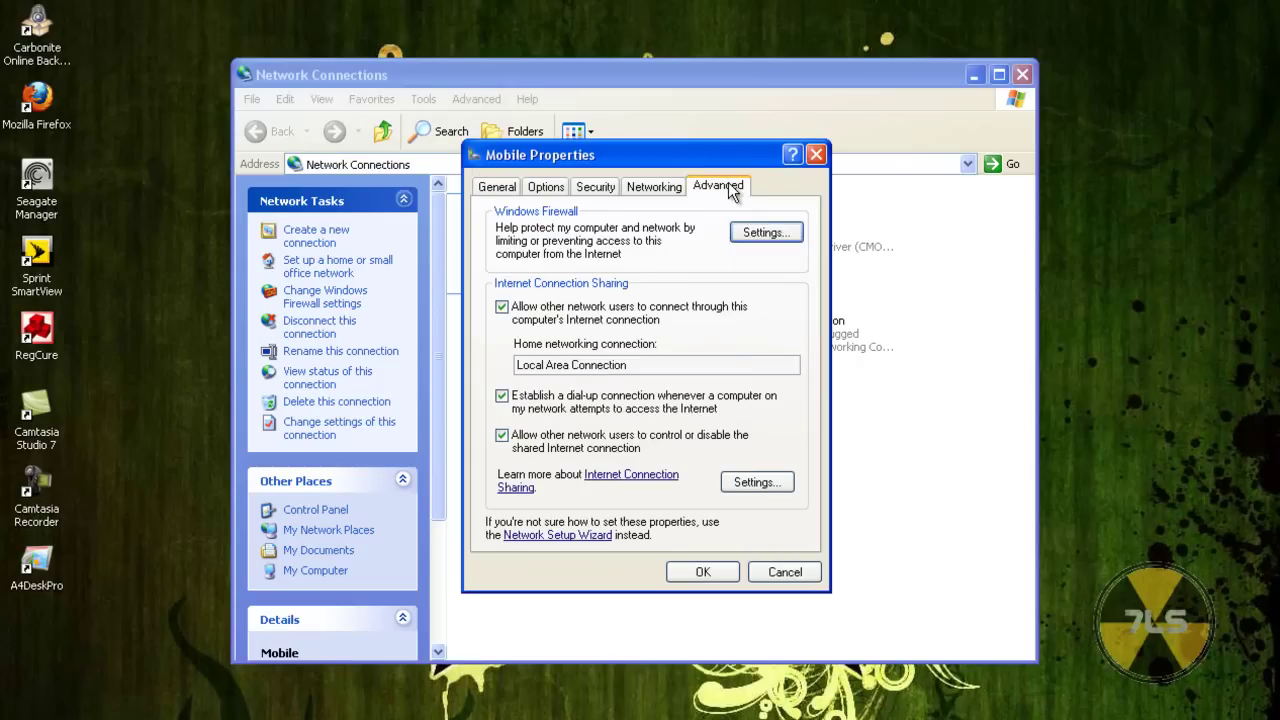
click(502, 436)
click(502, 436)
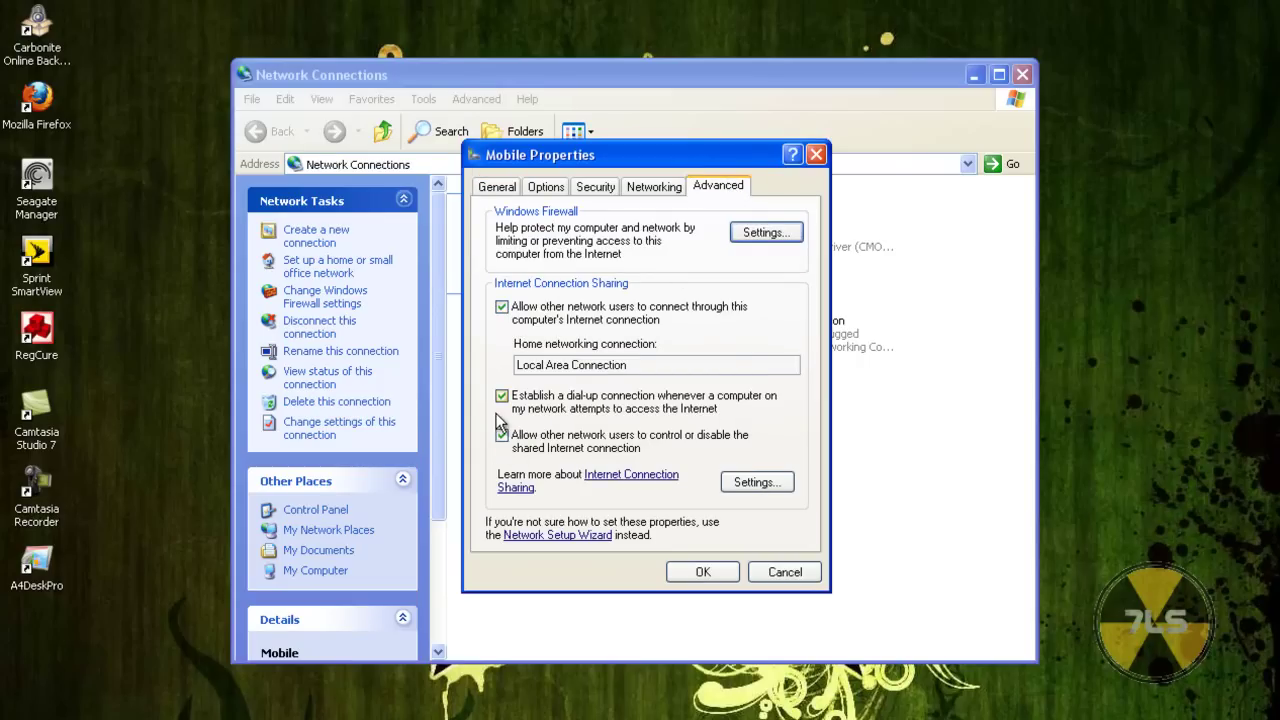
click(510, 326)
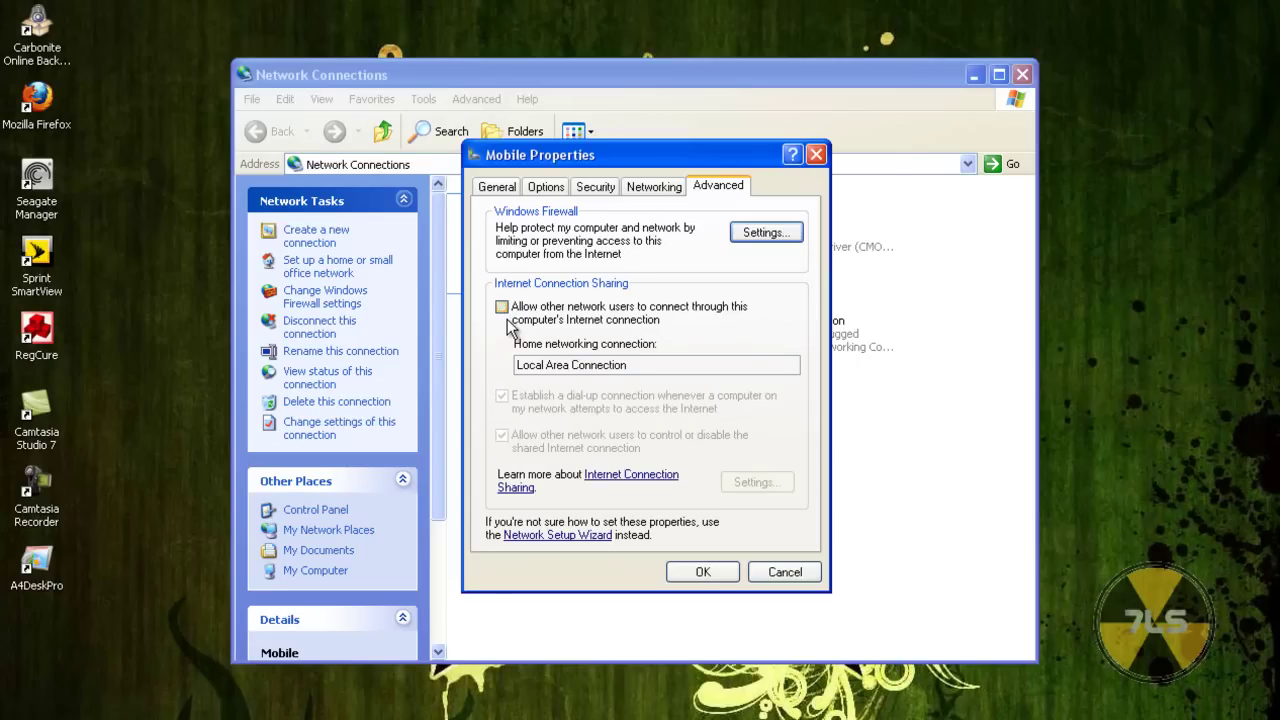
click(719, 577)
click(658, 404)
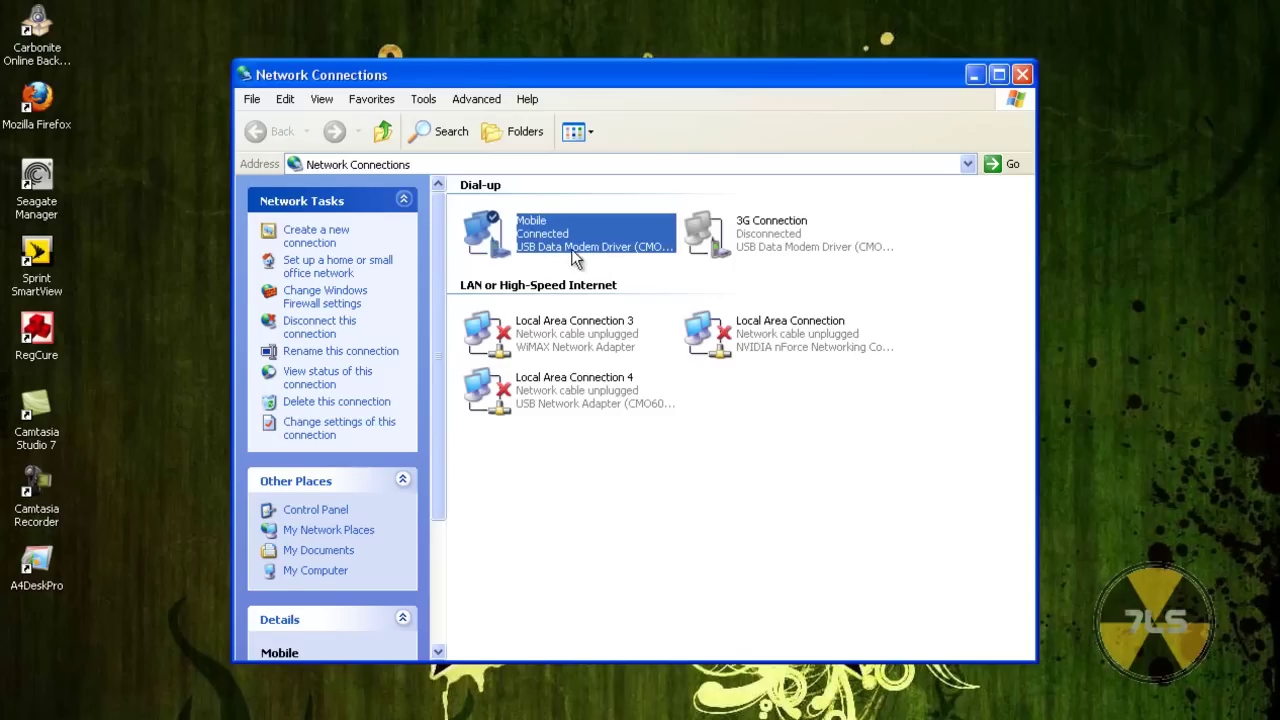
Close Firefox and all its open tabs.
drag(745, 76, 741, 0)
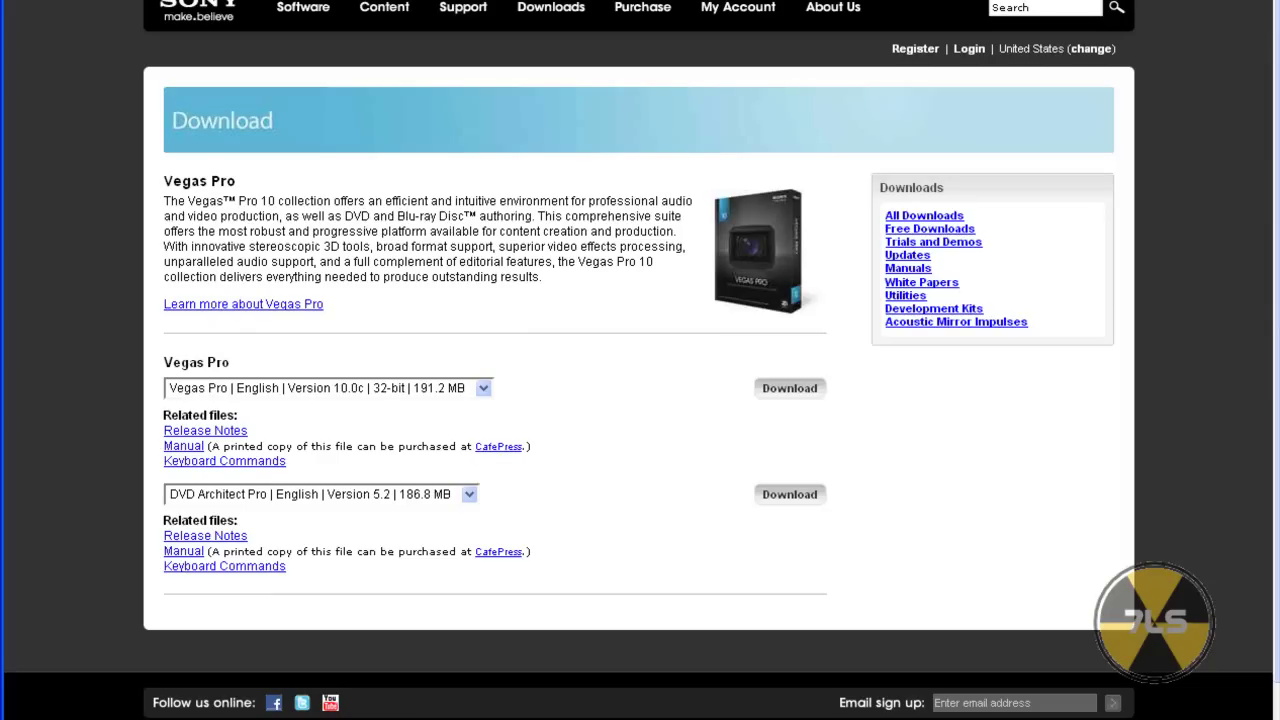
key(alt+F4)
click(624, 402)
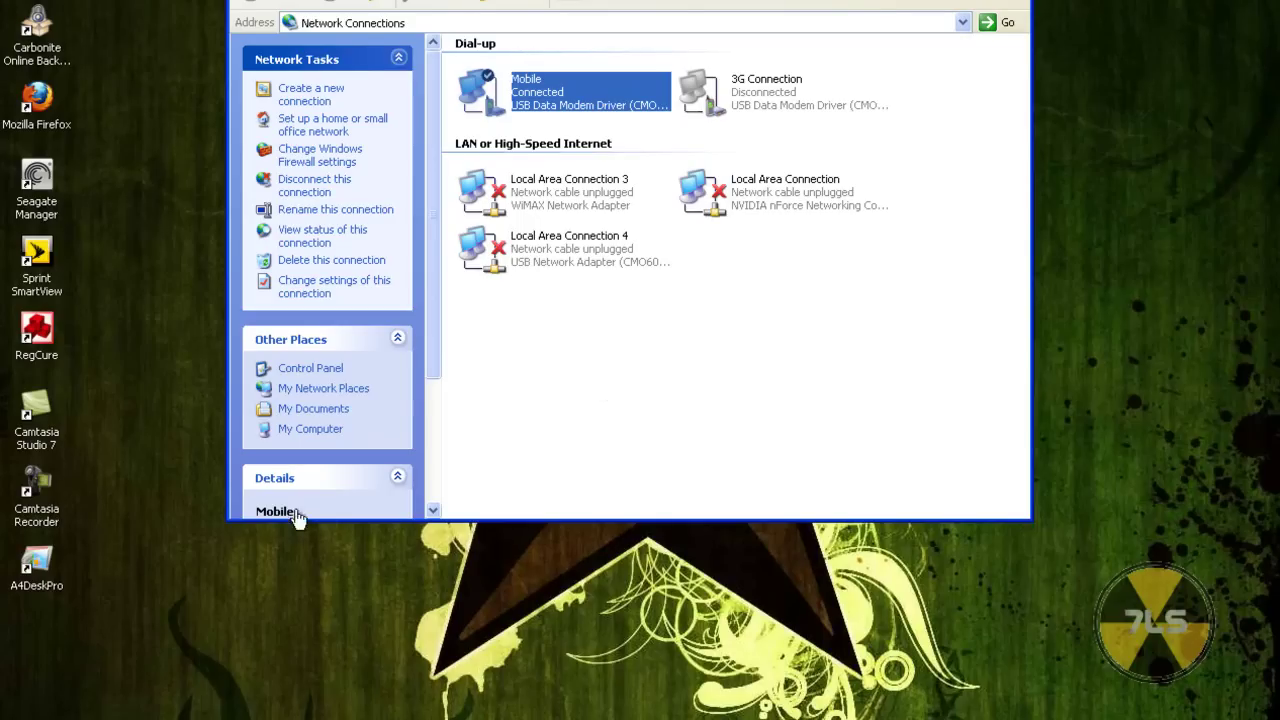
Relaunch Mozilla Firefox from its desktop shortcut.
click(31, 106)
double_click(32, 107)
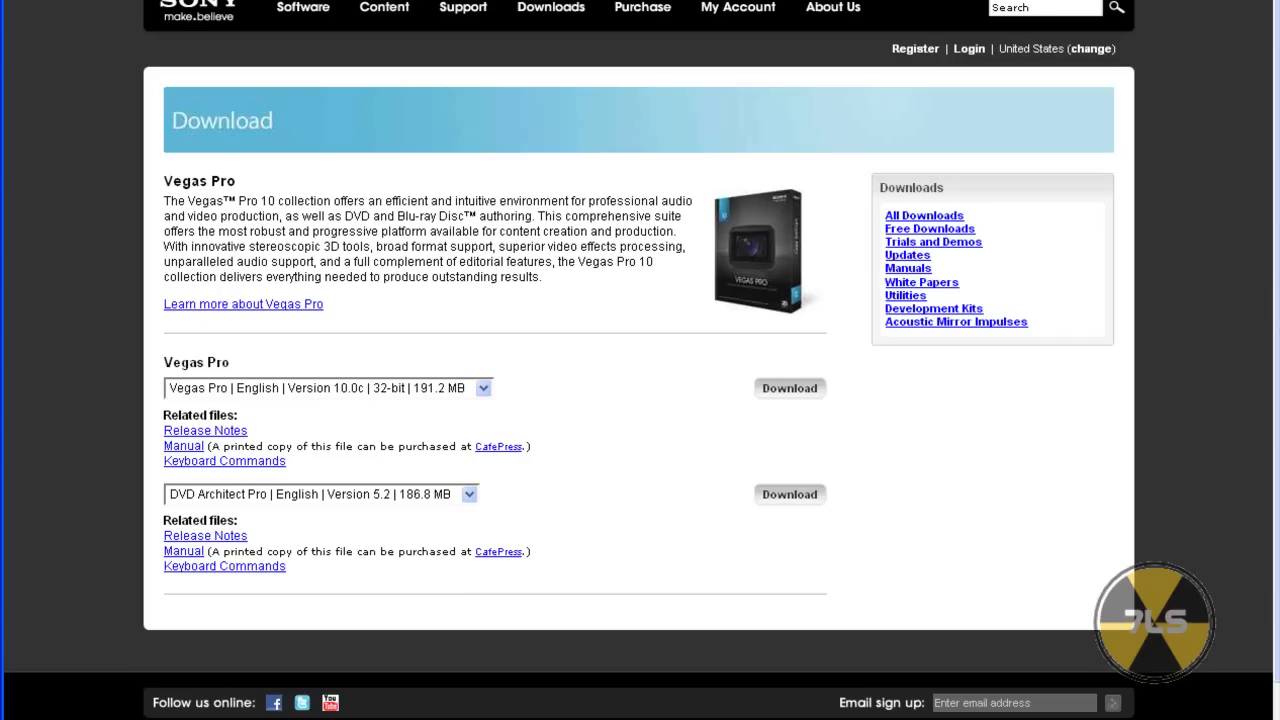
mouse_move(310, 12)
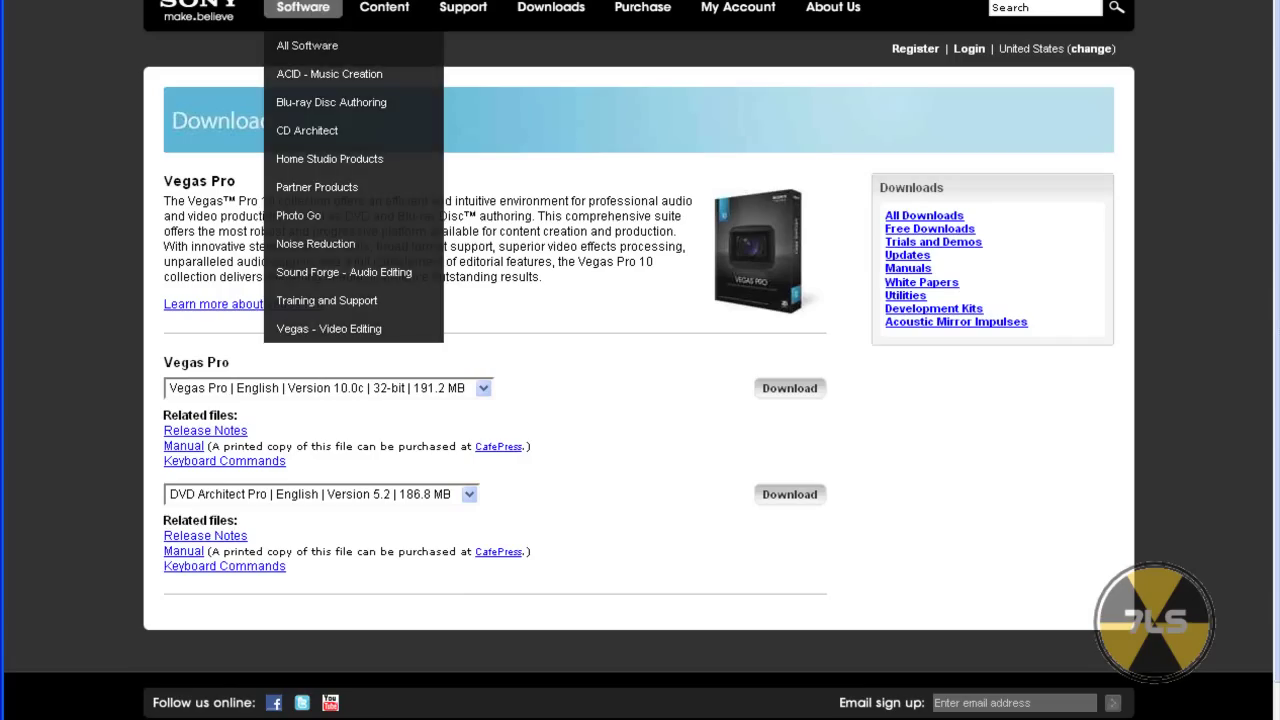
mouse_move(463, 8)
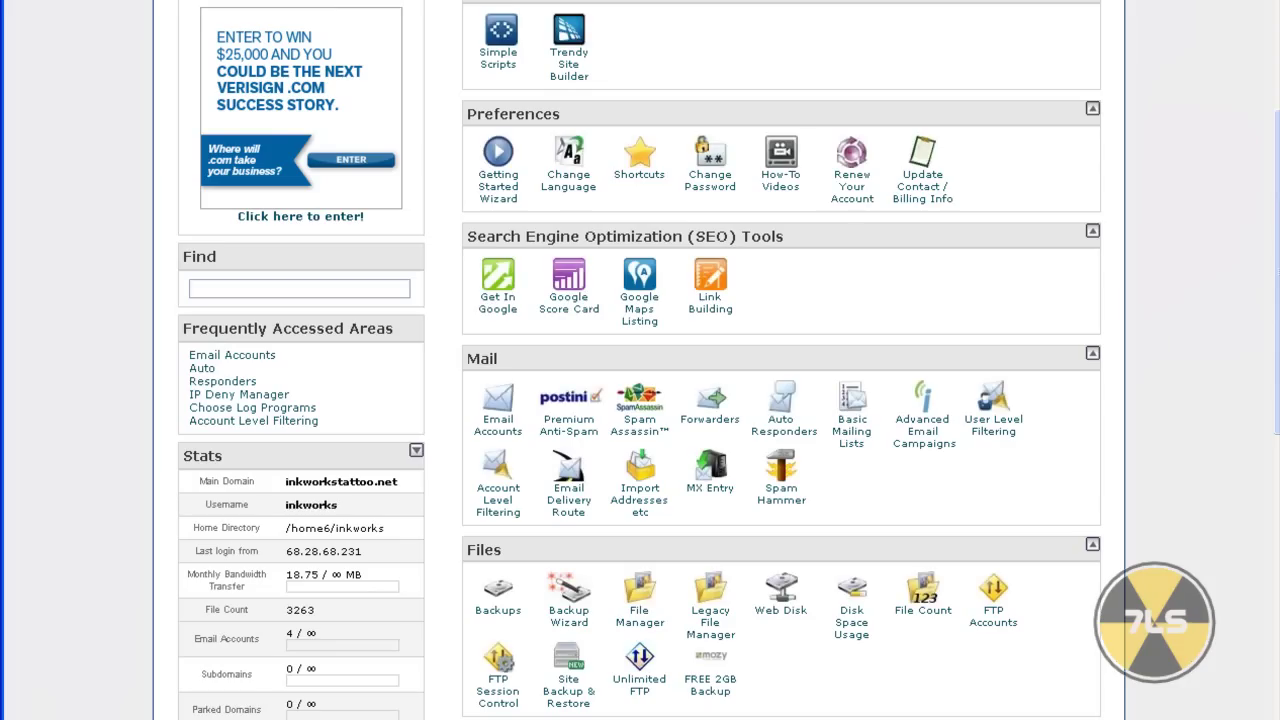
Enter 'goog' in Firefox's address bar to reach the Google search page.
scroll(640, 360, up, 3)
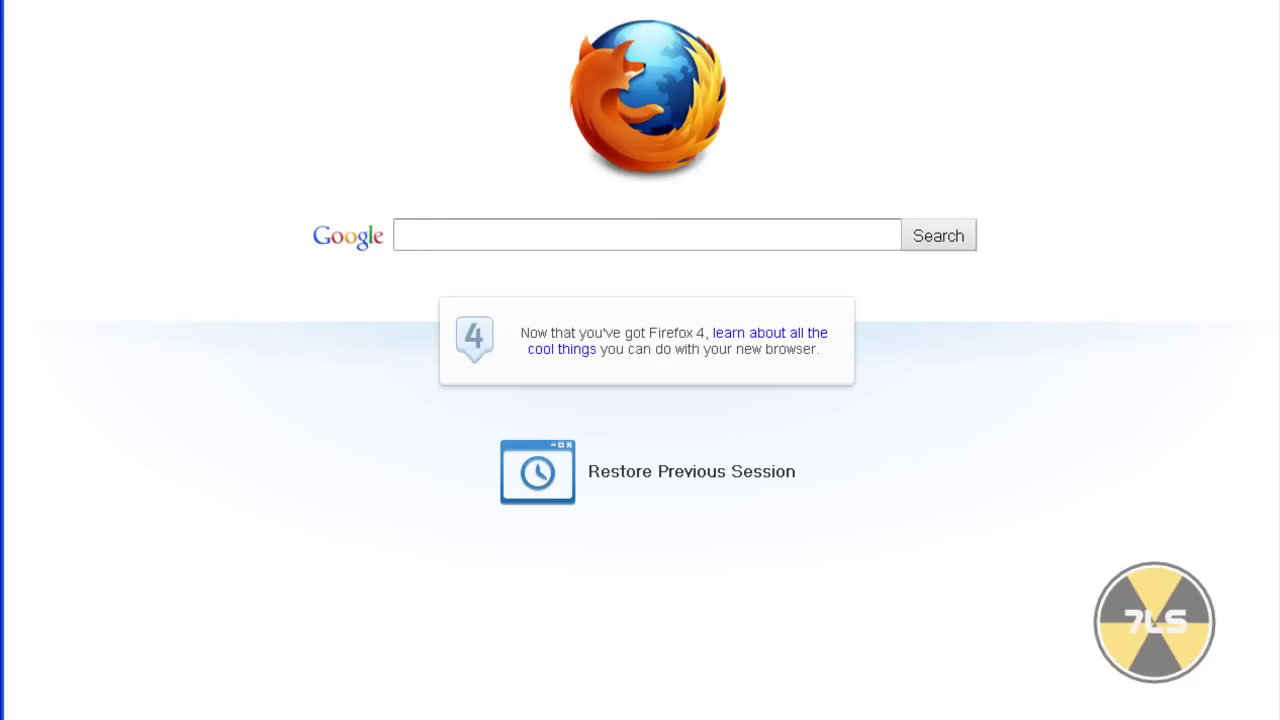
text(goog)
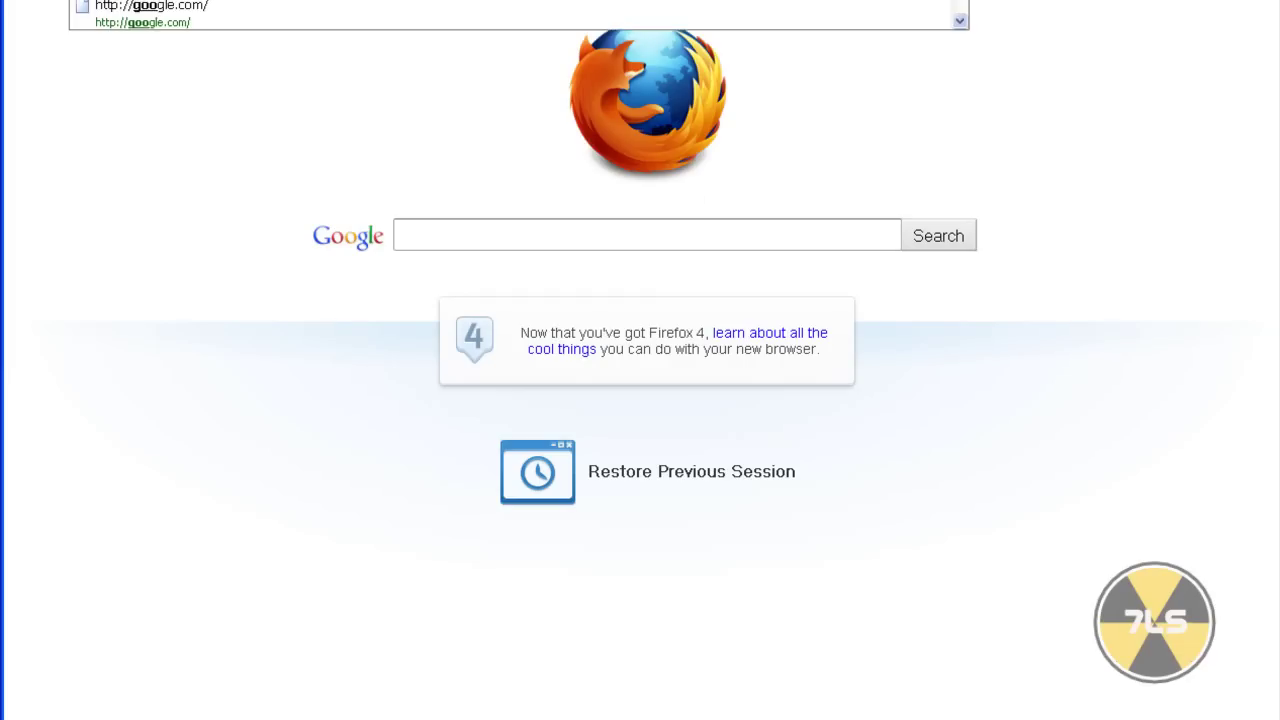
click(258, 2)
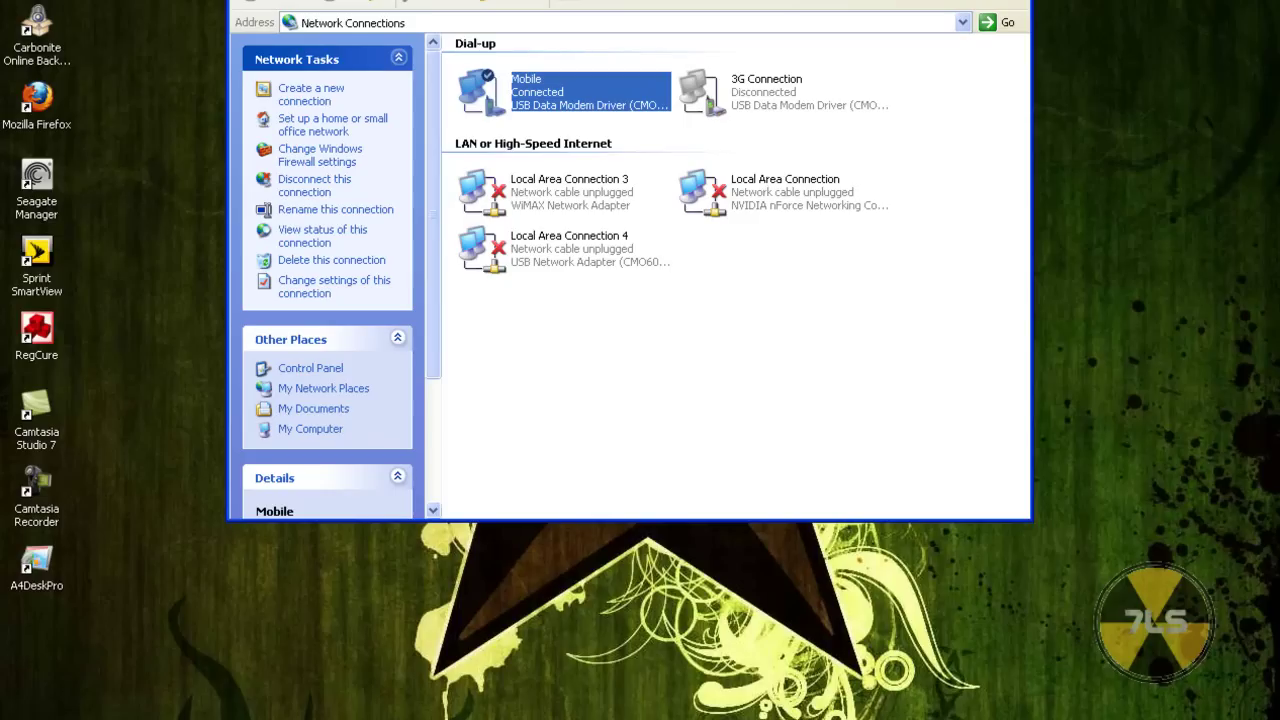
Enable sharing on Mobile's Advanced tab with Local Area Connection as the home network, and confirm.
right_click(561, 110)
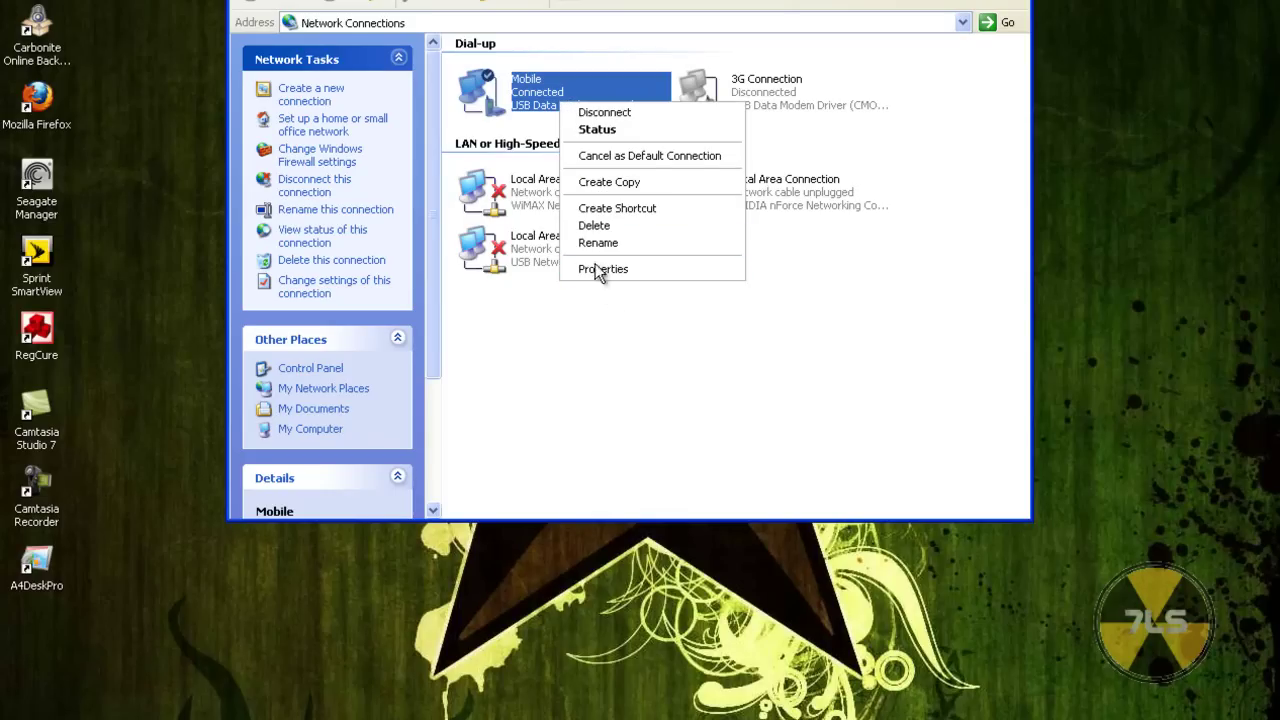
click(634, 270)
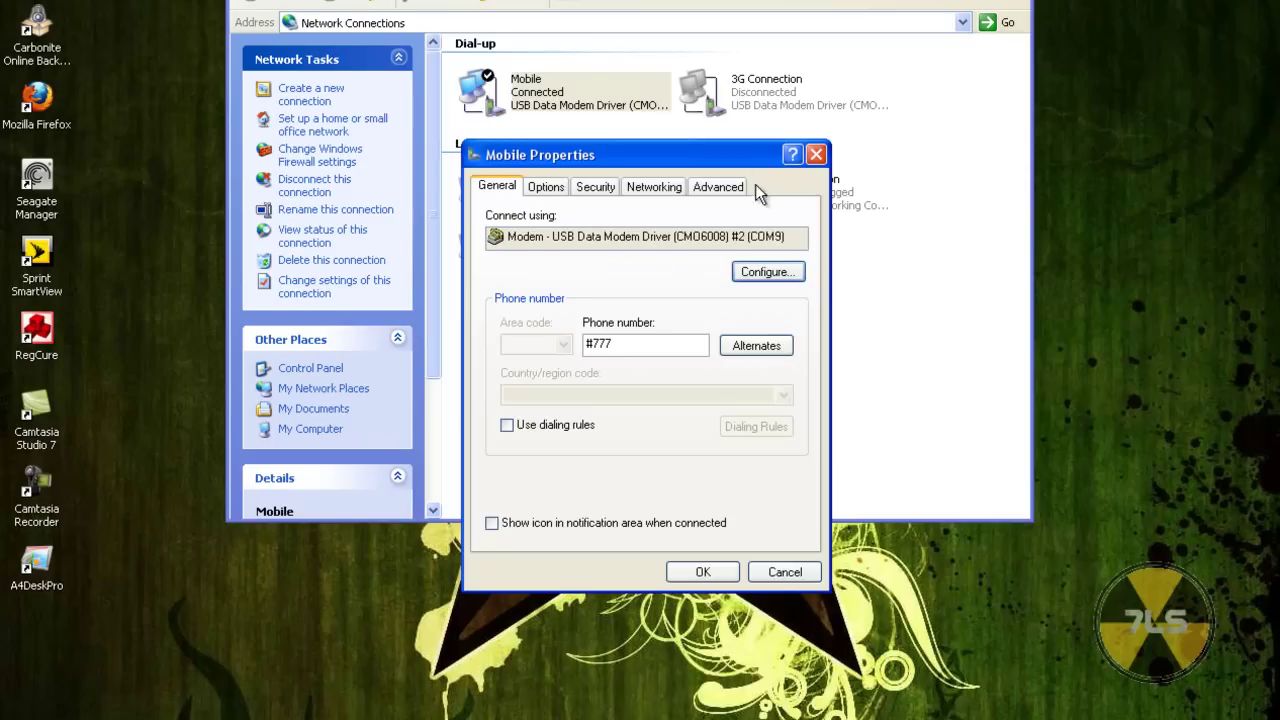
click(724, 189)
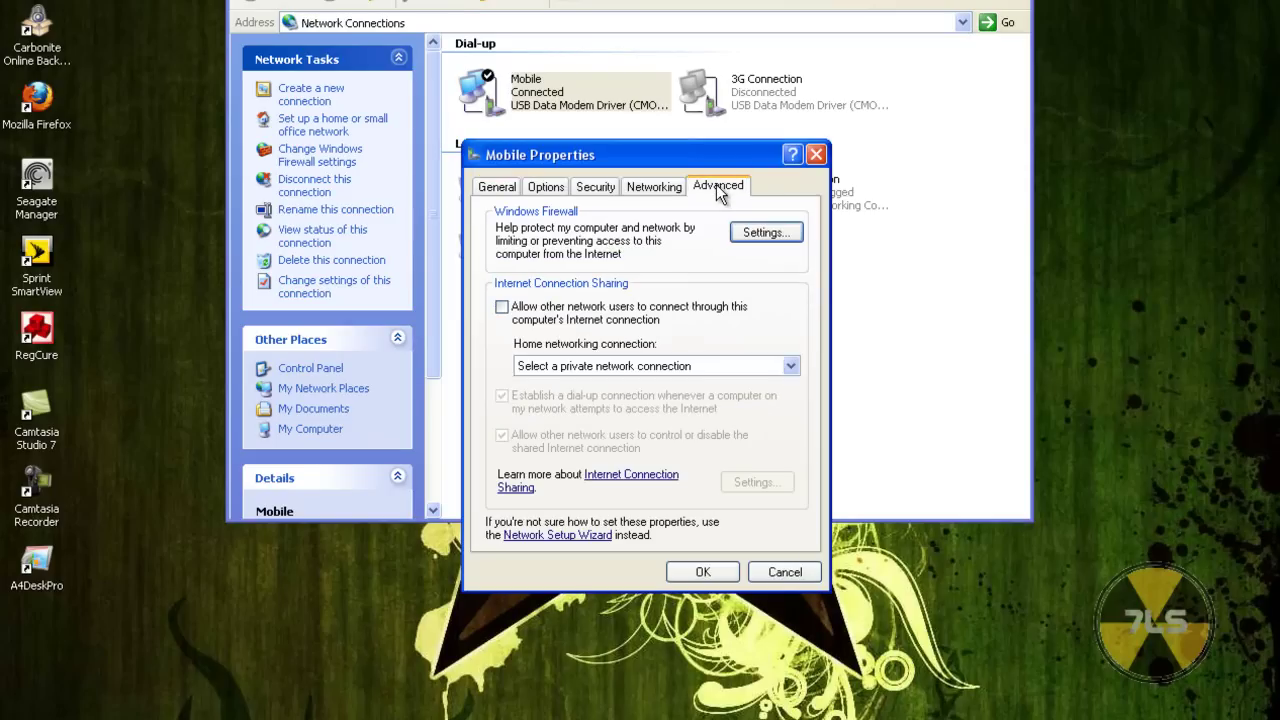
click(502, 307)
click(645, 403)
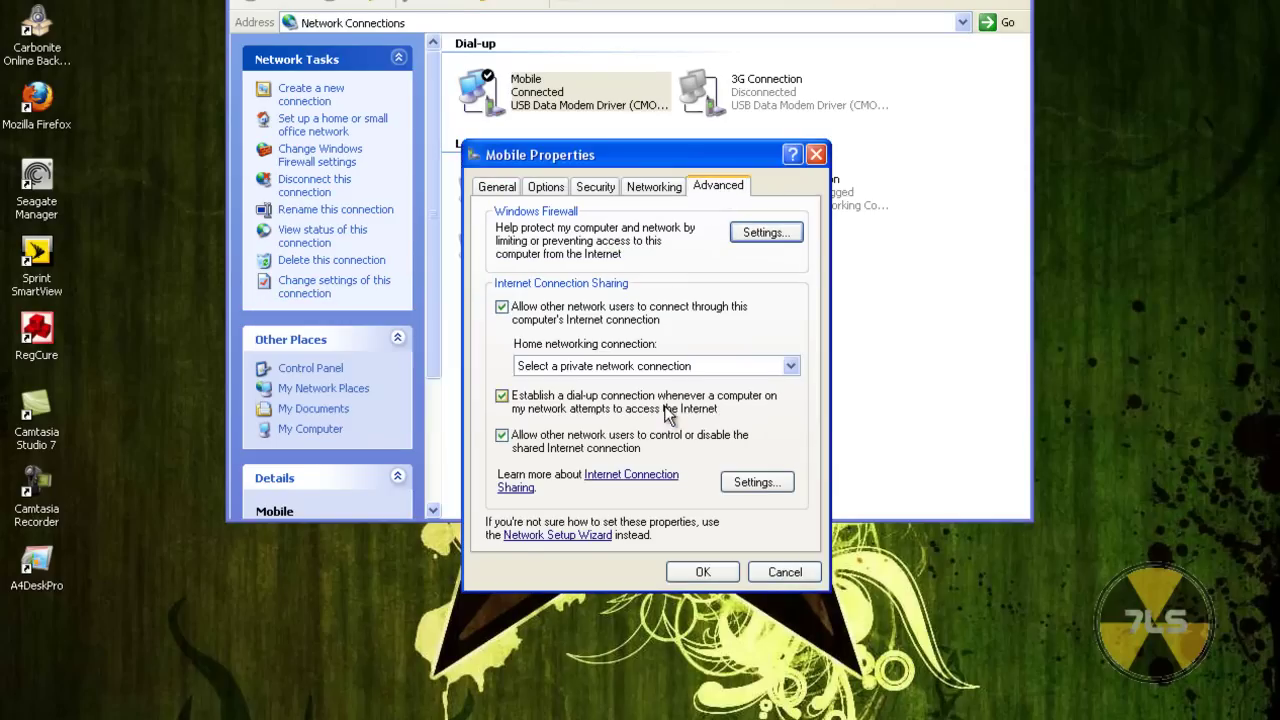
click(651, 368)
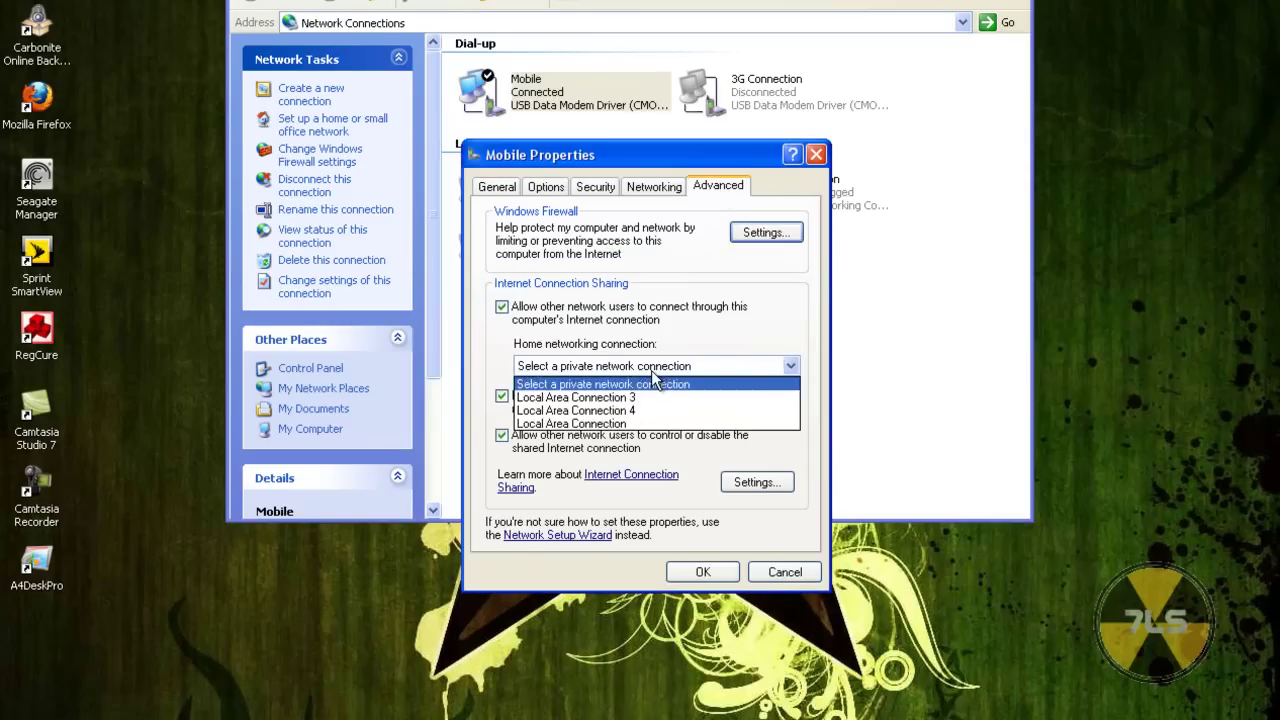
click(641, 424)
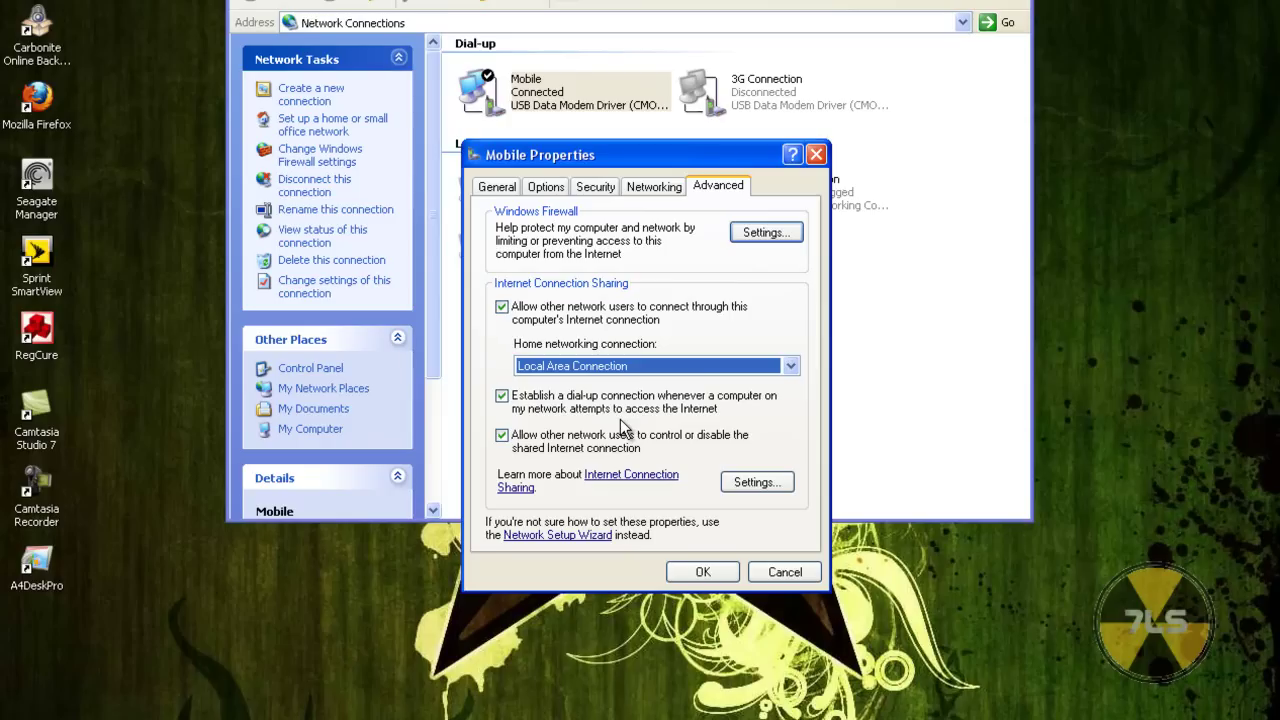
click(703, 571)
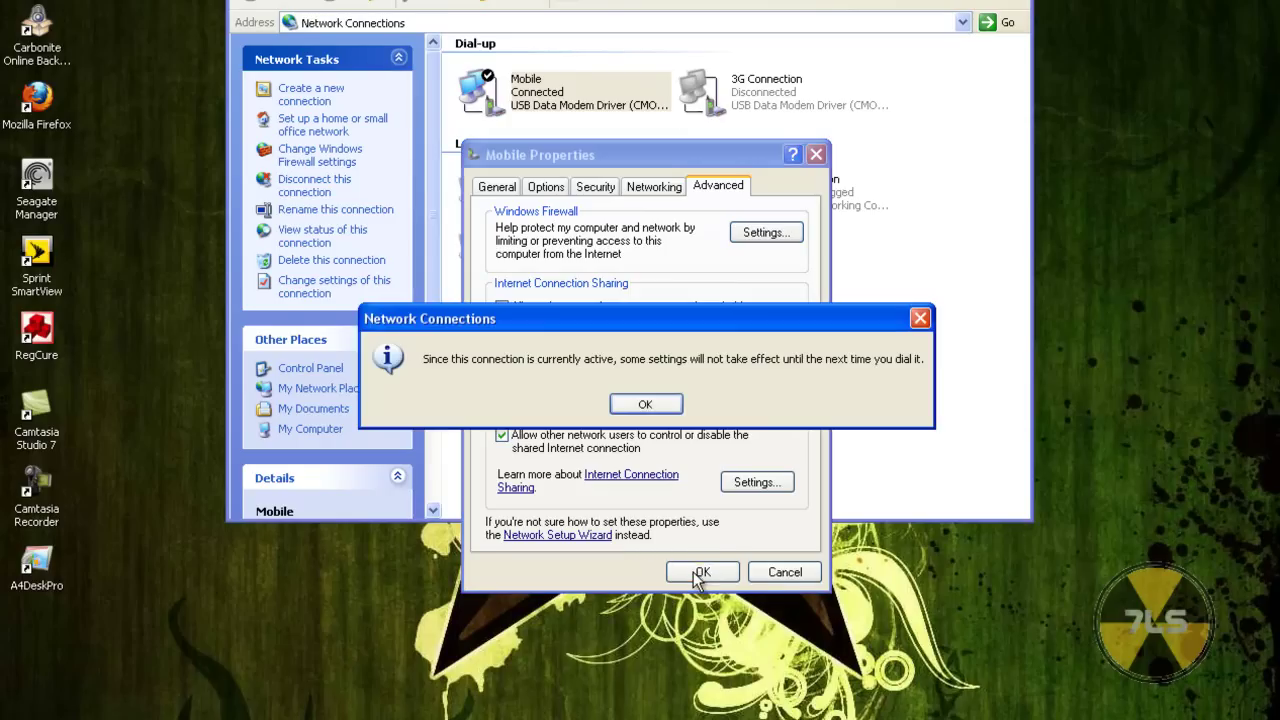
click(645, 402)
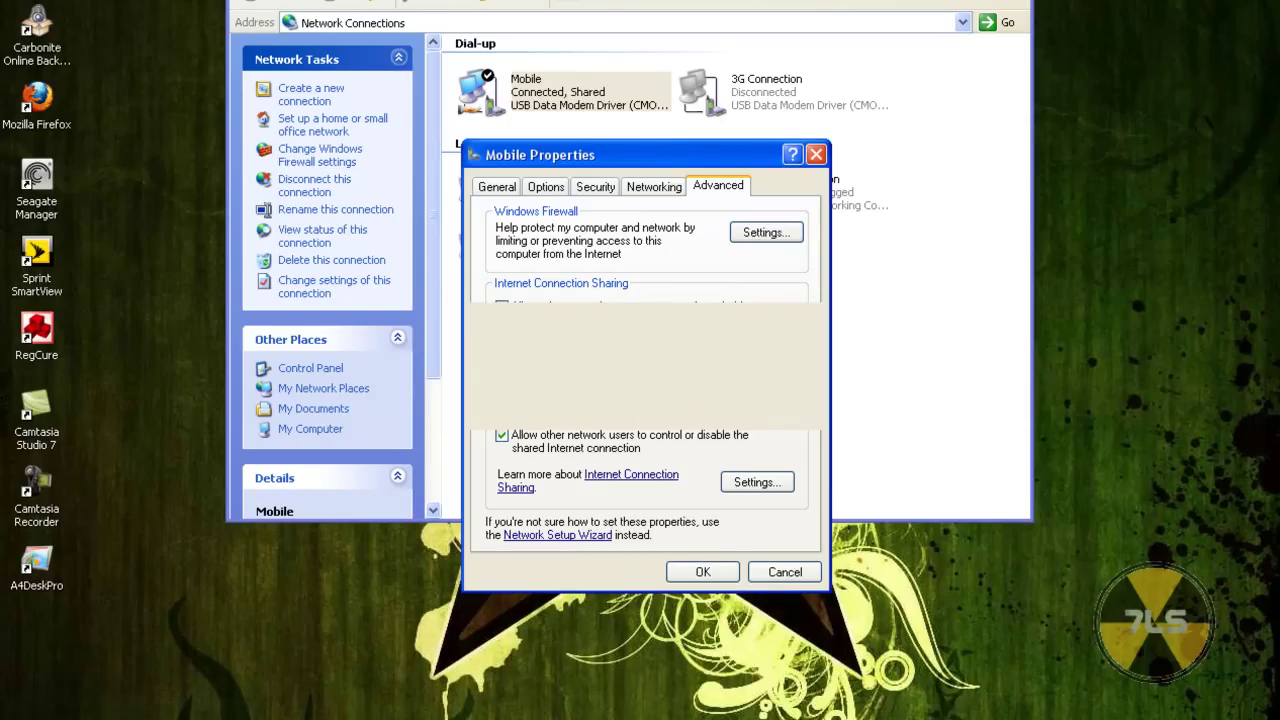
drag(771, 0, 771, 371)
Bring SmartView forward, tuck Network Connections below it, and reconnect to Sprint 3G.
click(686, 312)
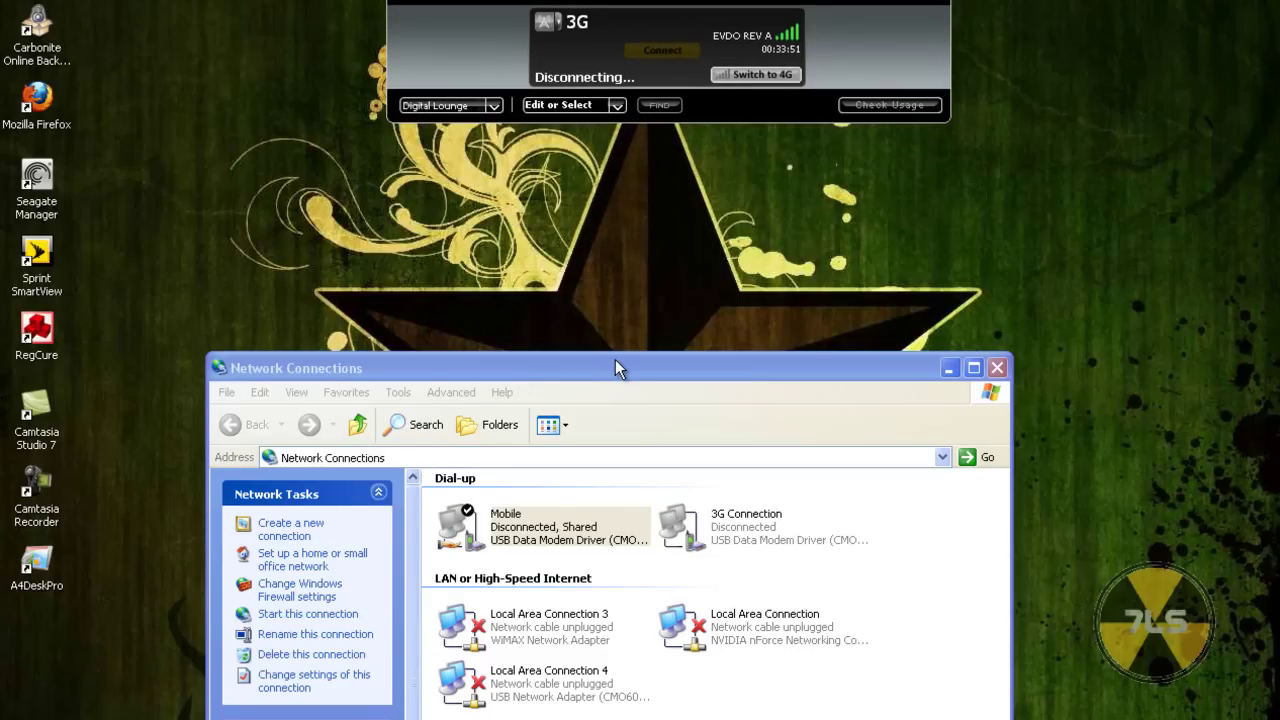
drag(616, 366, 622, 215)
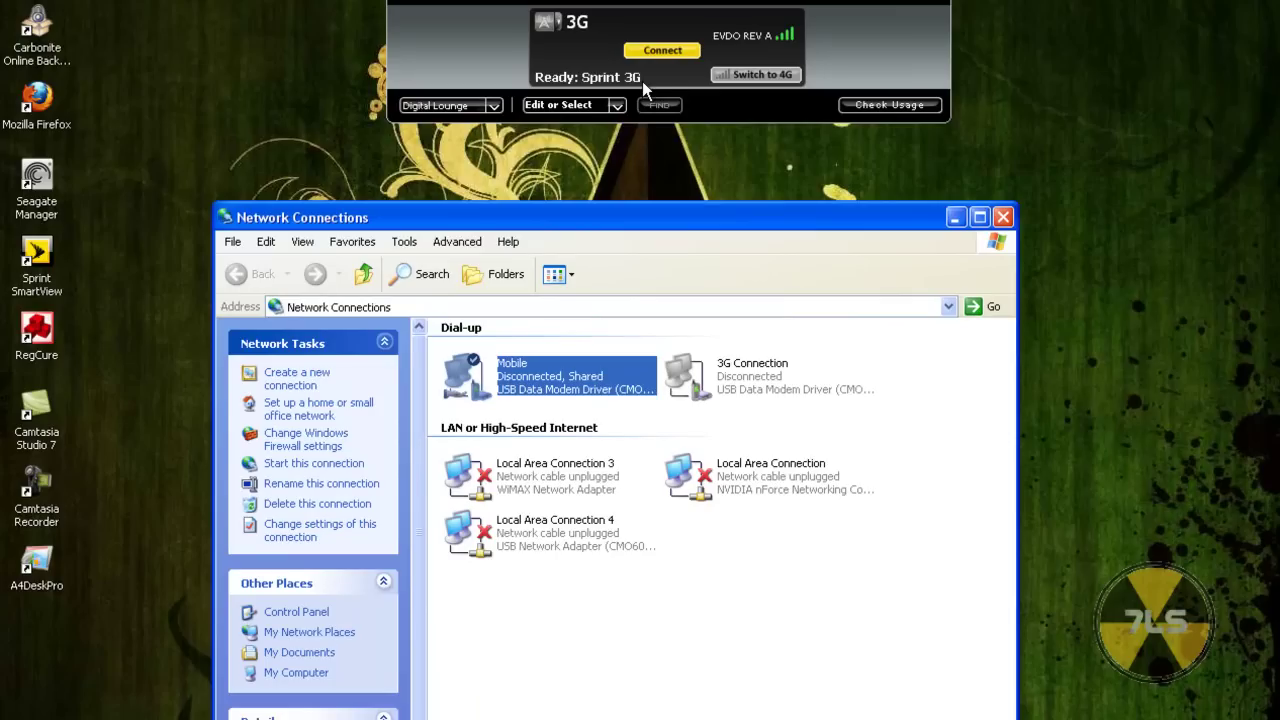
click(663, 50)
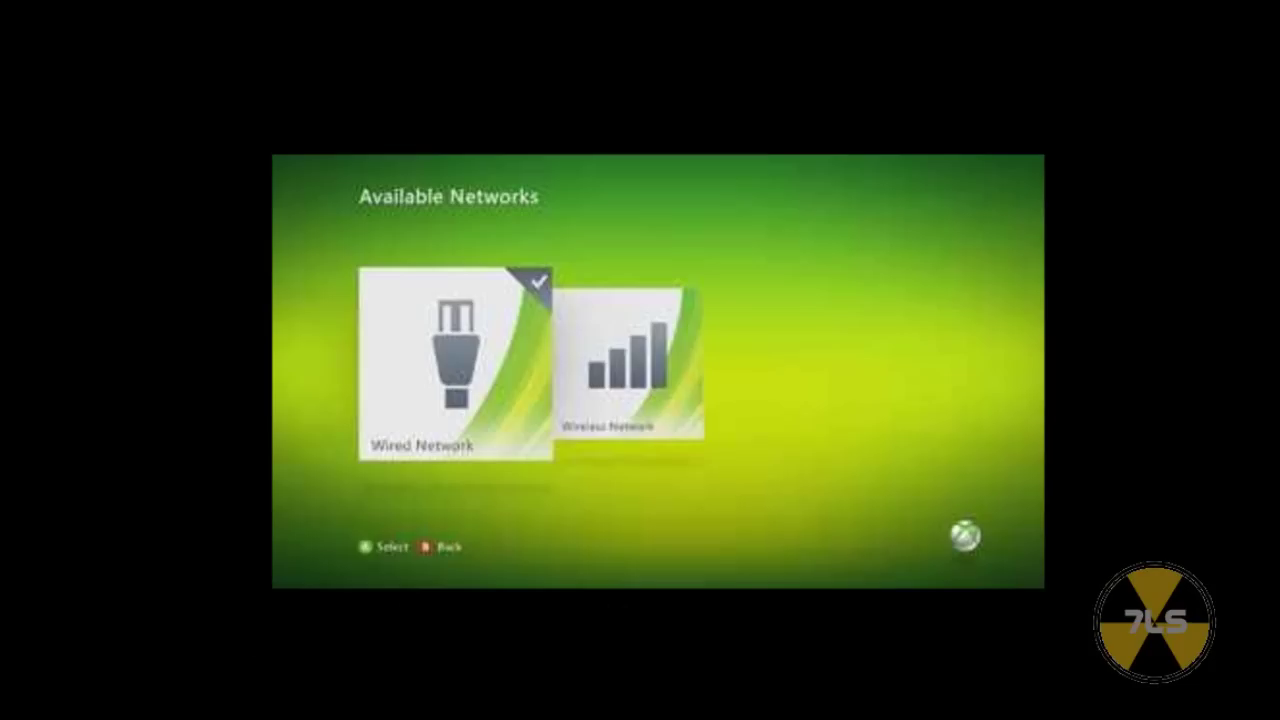
Open the Wired Network settings and then the Configure Network screen on the Xbox.
key(Return)
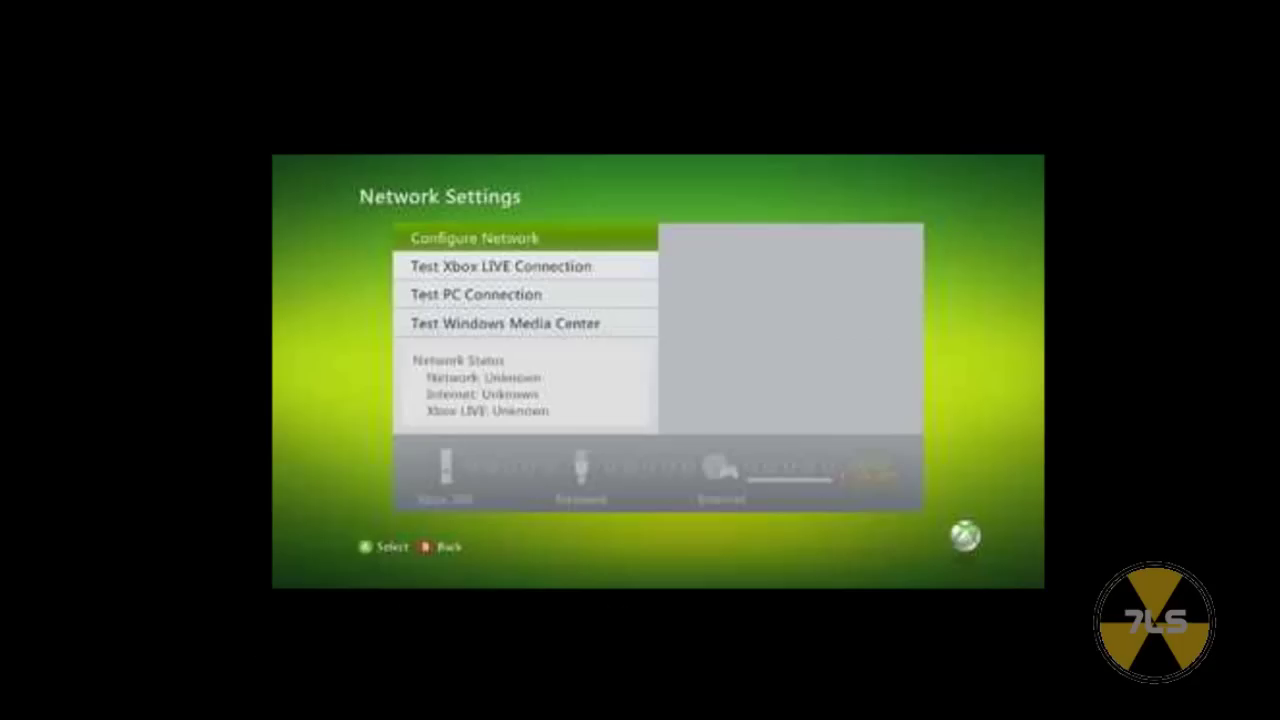
key(Return)
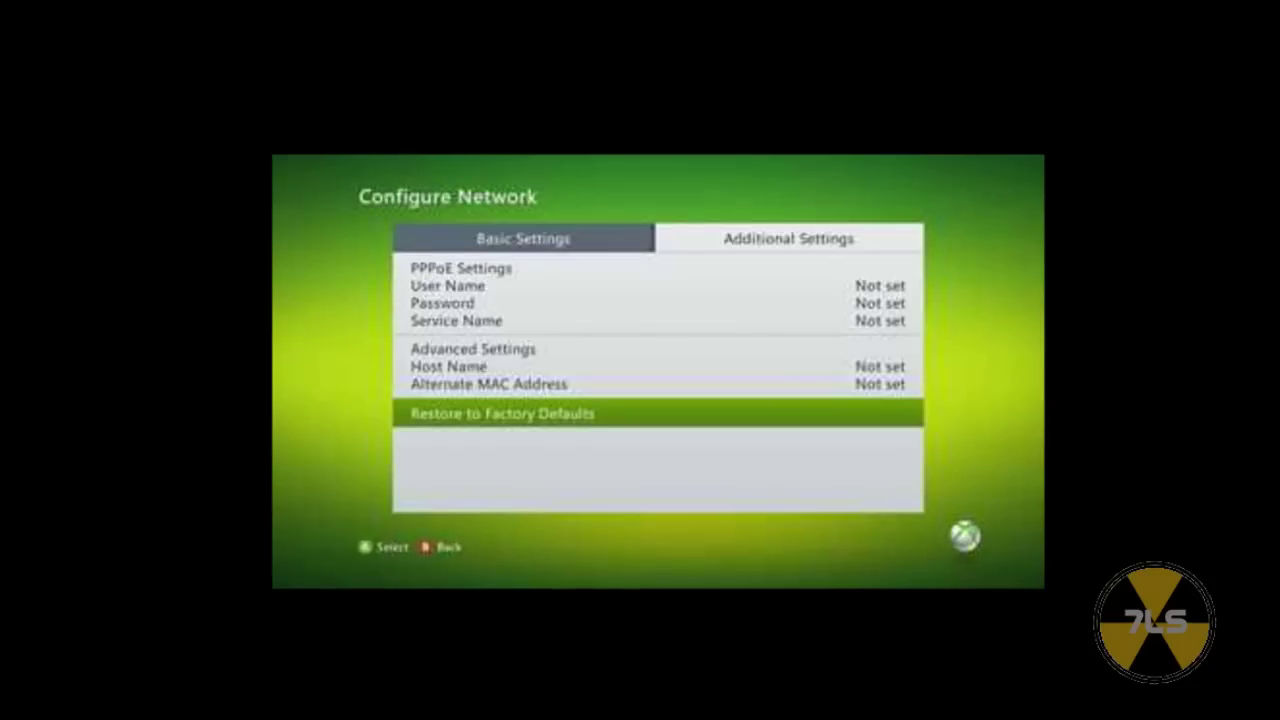